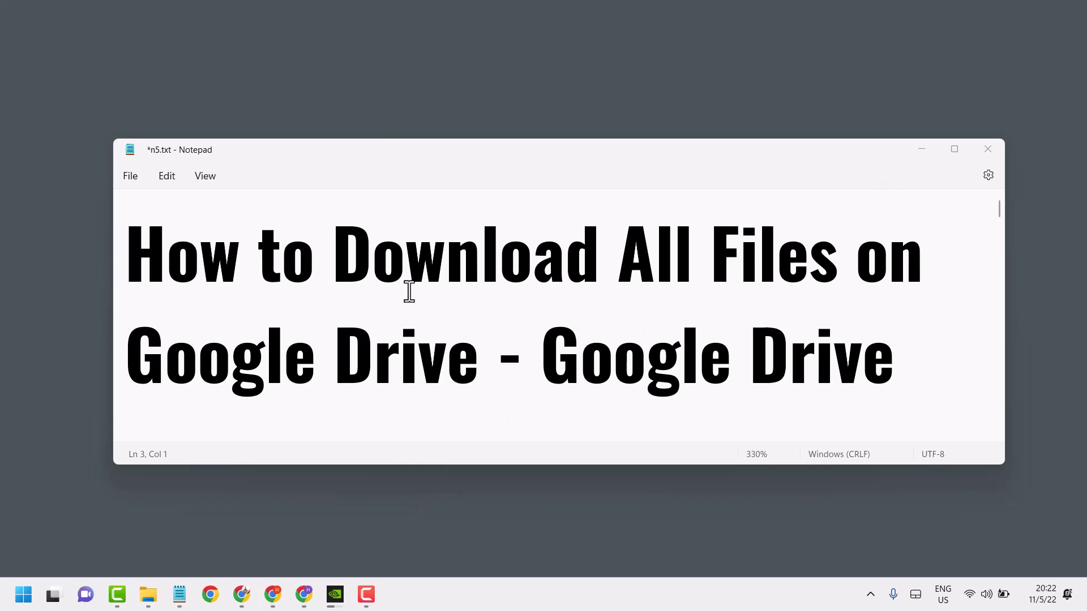
# Minimize the notes, switch to Chrome, and open the Google Account page from the Google apps.
pyautogui.click(923, 150)
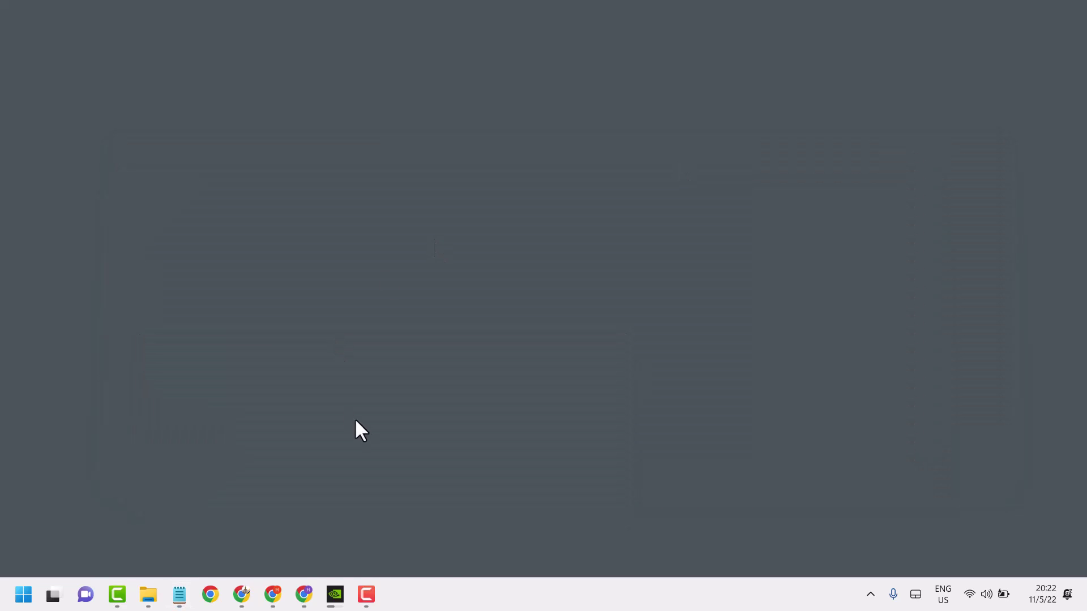
pyautogui.click(273, 594)
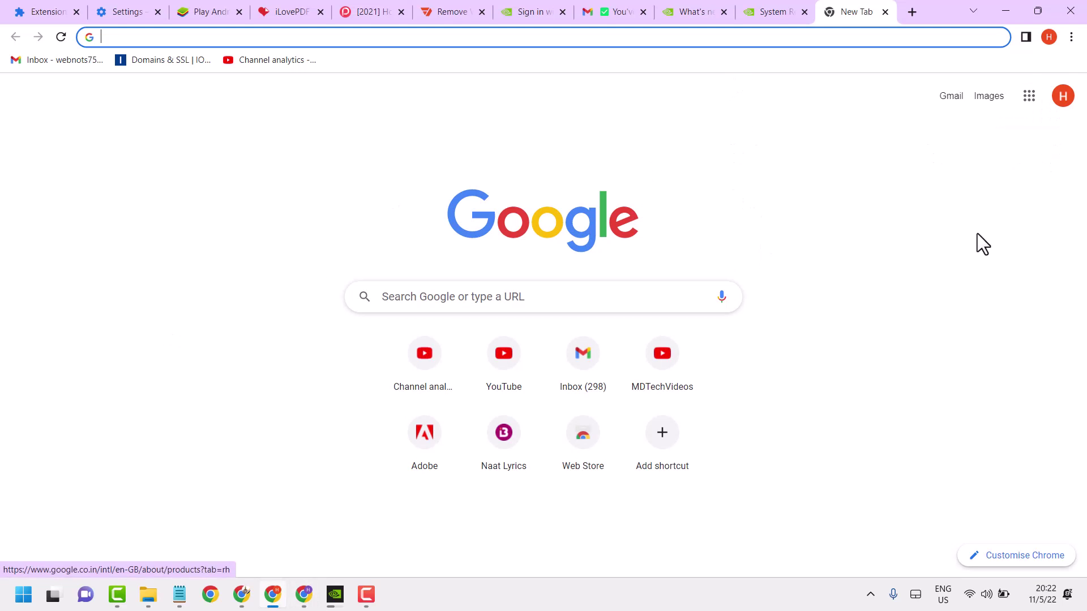
pyautogui.click(1027, 97)
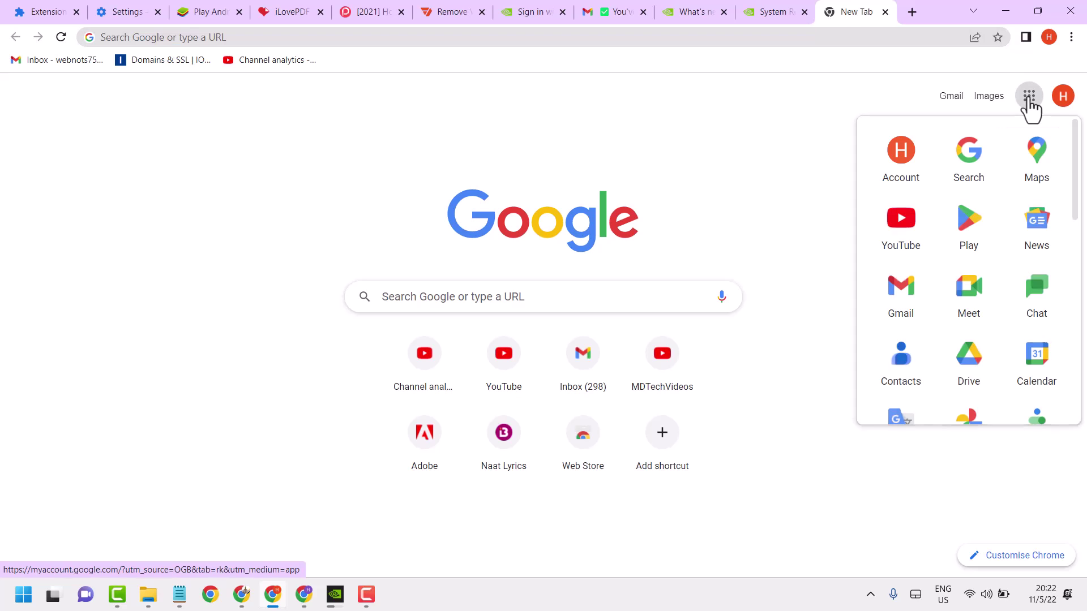
pyautogui.click(918, 169)
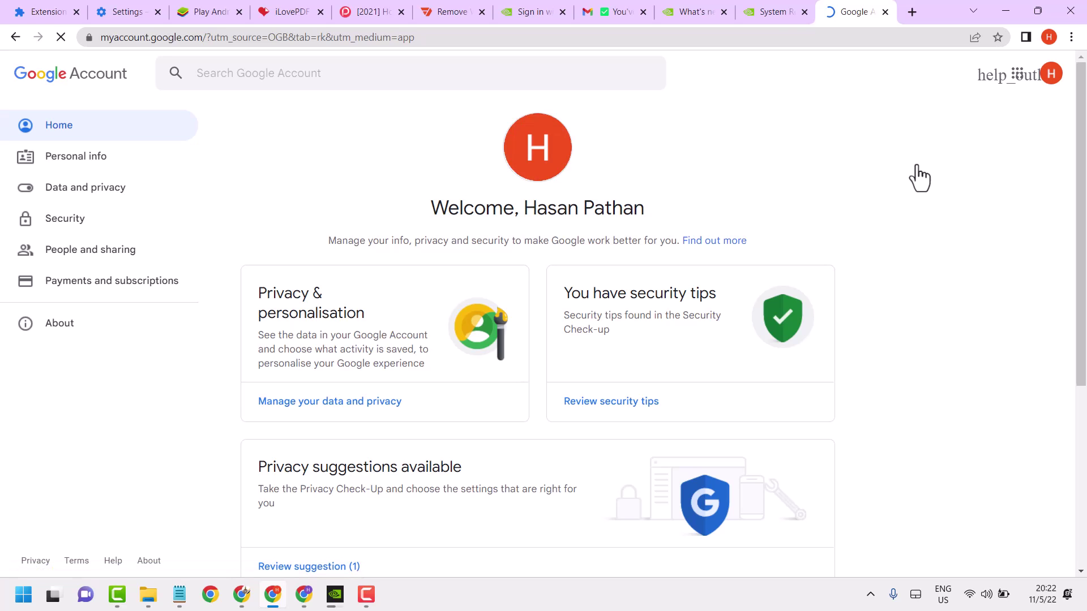
# Open the account's Data and privacy settings and start the "Download your data" option in Google Takeout.
pyautogui.click(66, 190)
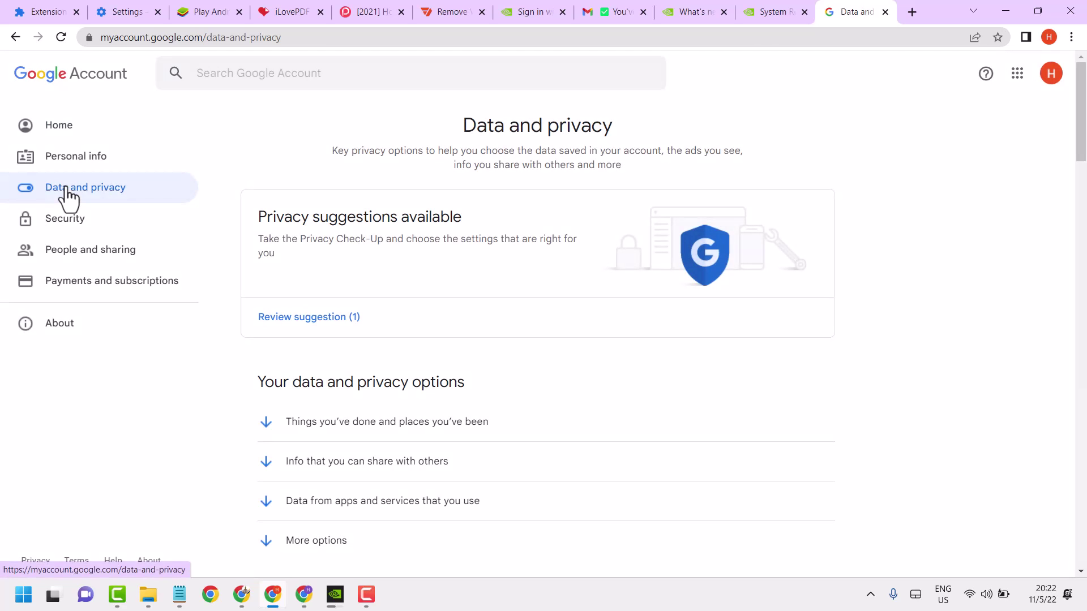
pyautogui.scroll(-15, 508, 234)
pyautogui.scroll(8, 506, 238)
pyautogui.scroll(-10, 505, 236)
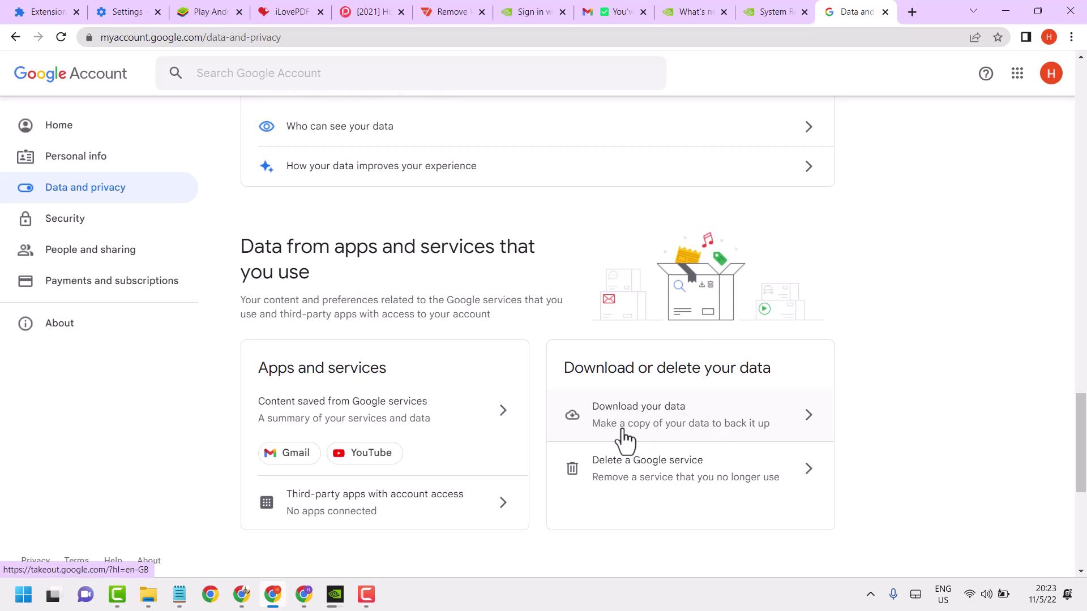
pyautogui.click(665, 431)
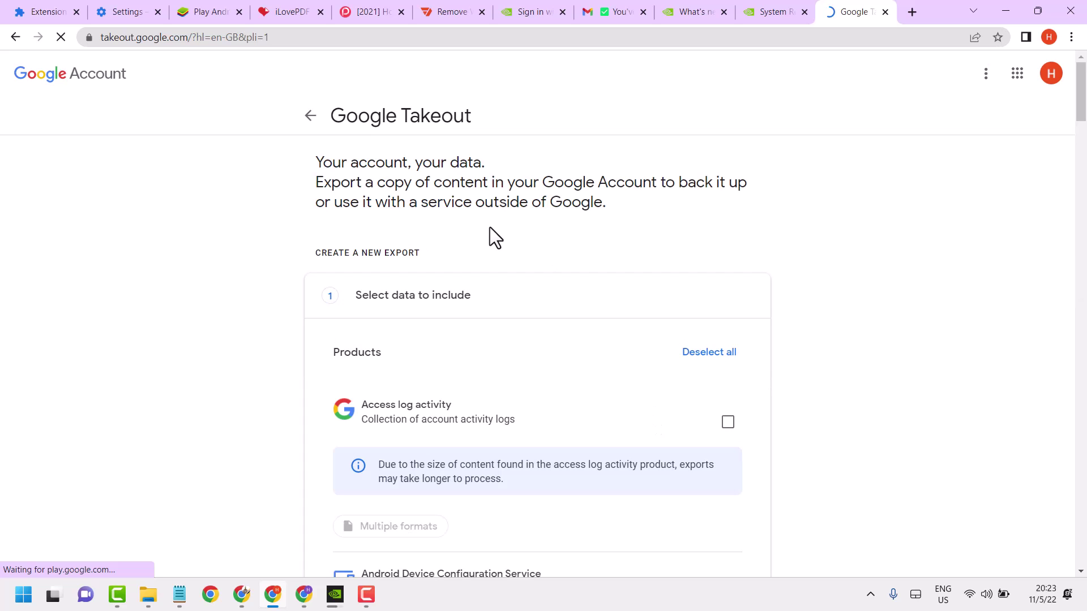
# Deselect all products in the new export and include only Drive.
pyautogui.scroll(-3, 565, 306)
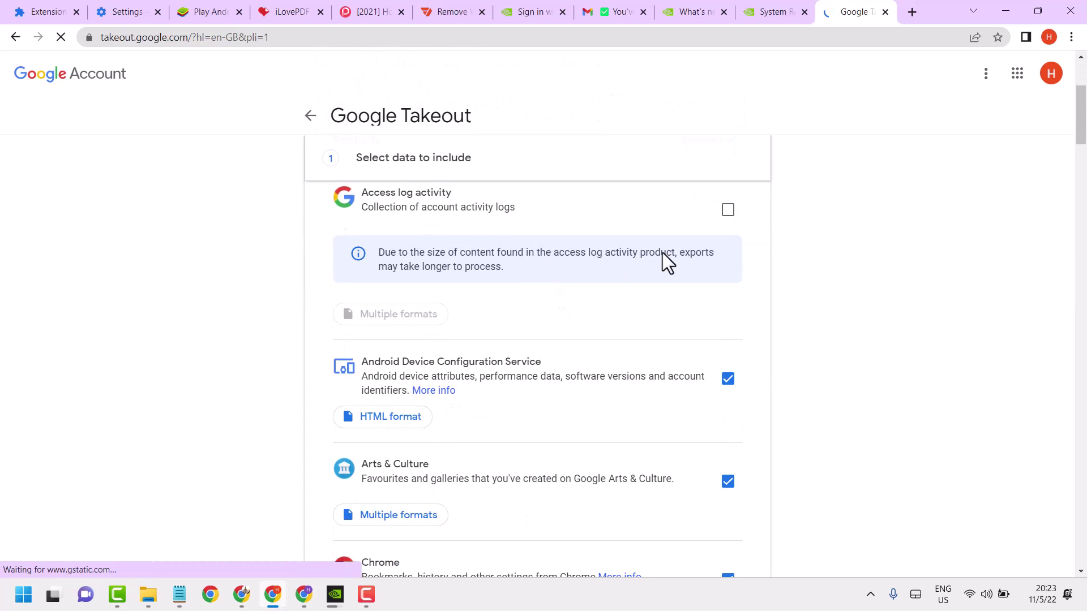
pyautogui.scroll(2, 664, 260)
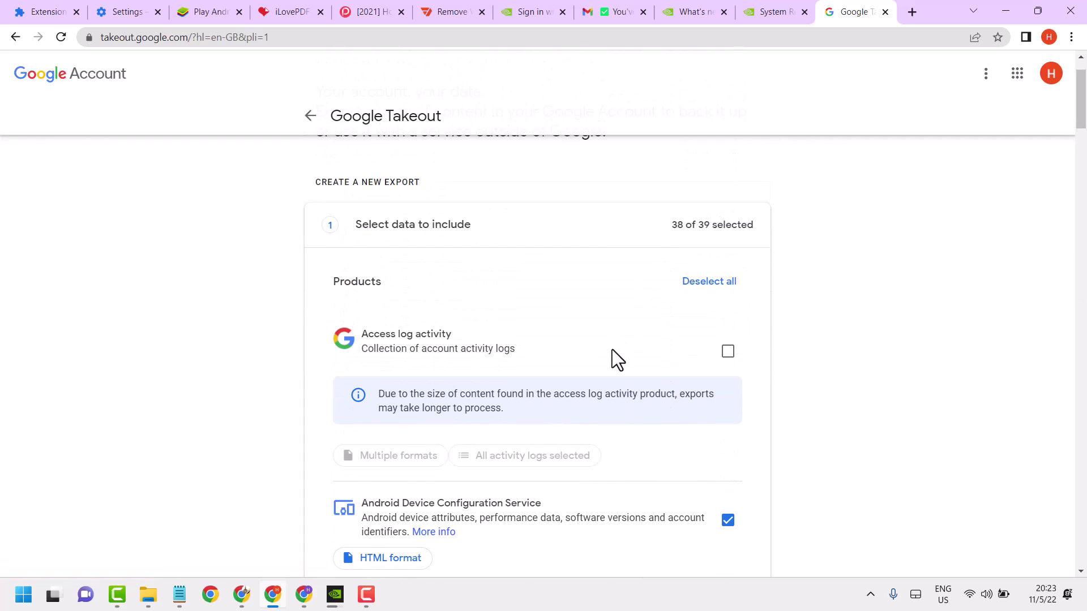
pyautogui.click(715, 290)
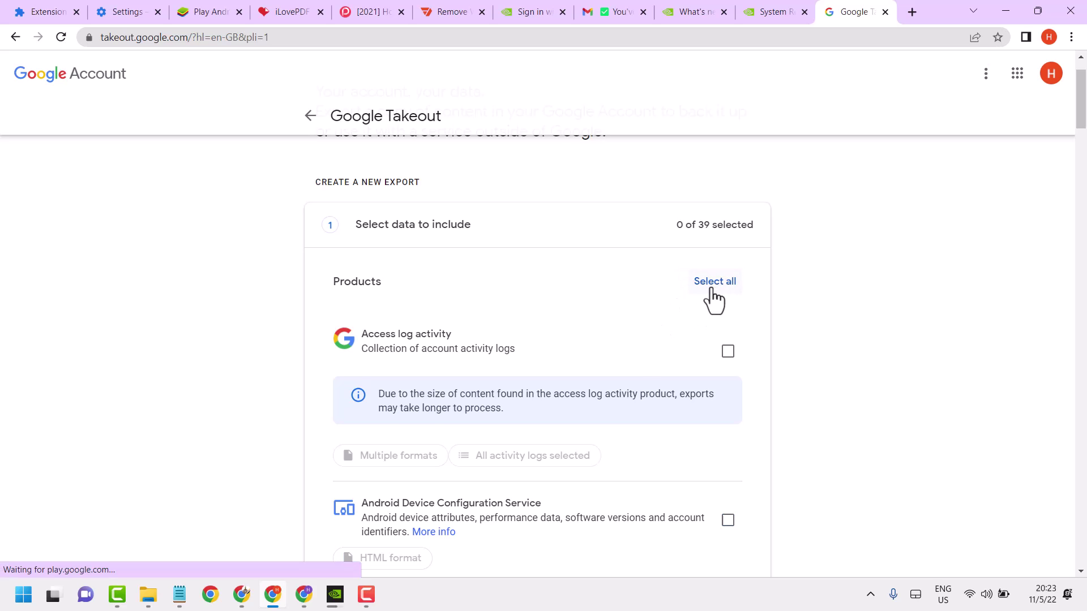
pyautogui.scroll(-10, 642, 355)
pyautogui.scroll(-5, 642, 353)
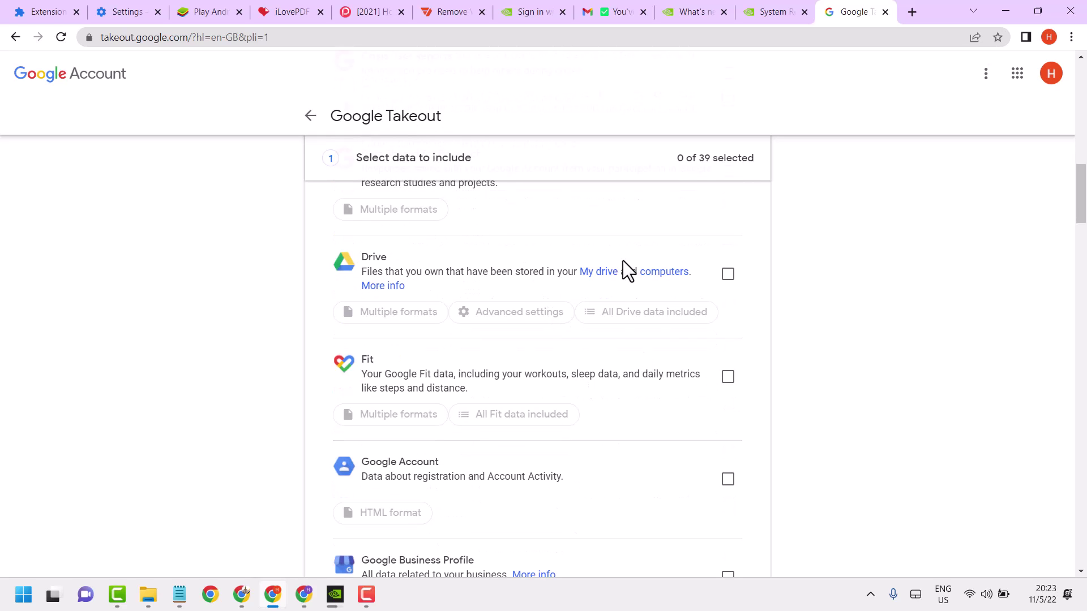
pyautogui.click(728, 277)
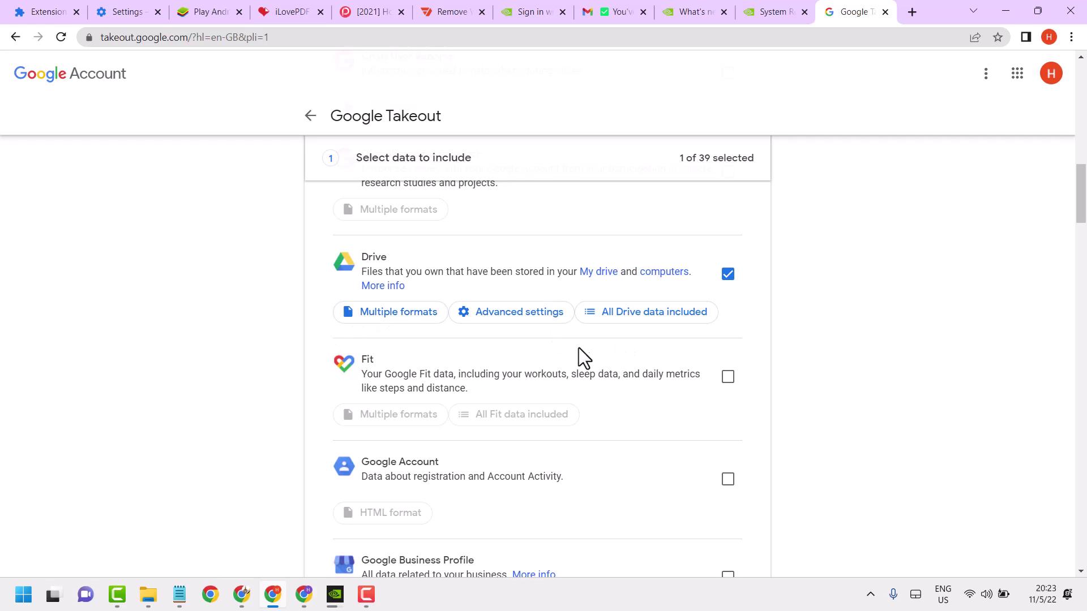
# Review Drive's advanced settings and its export file format options, including those for documents and drawings, cancelling both dialogs.
pyautogui.click(518, 318)
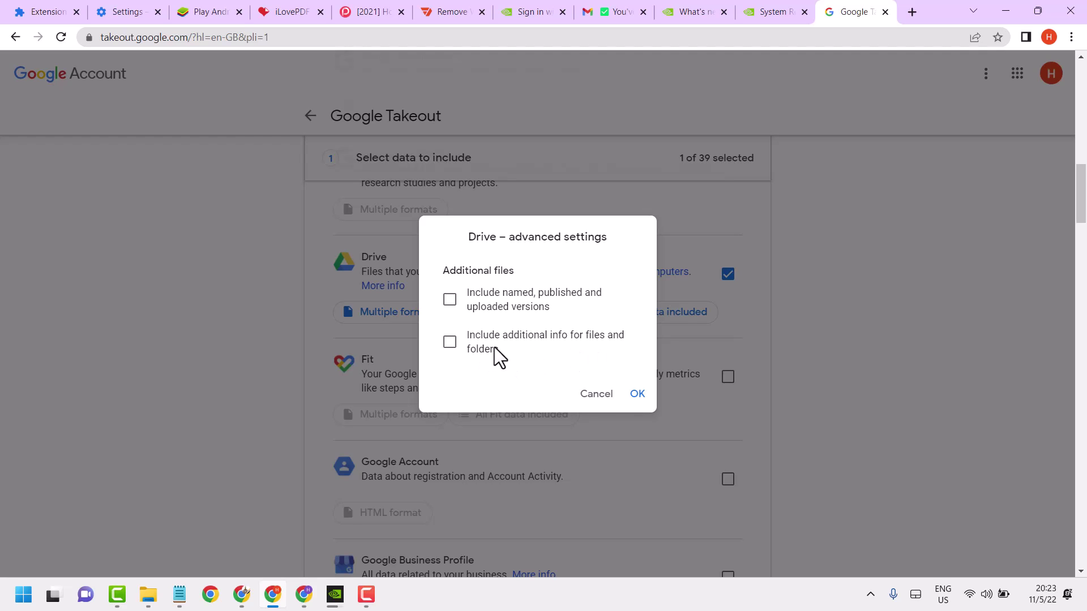
pyautogui.click(598, 396)
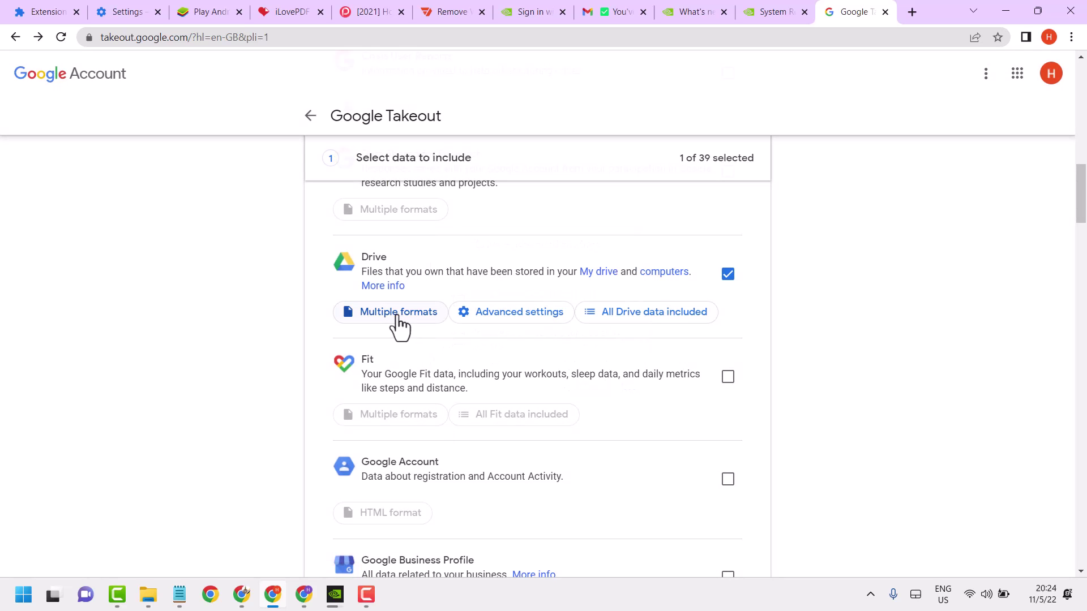
pyautogui.click(398, 317)
pyautogui.moveTo(723, 161)
pyautogui.mouseDown()
pyautogui.moveTo(721, 232)
pyautogui.moveTo(712, 155)
pyautogui.mouseUp()
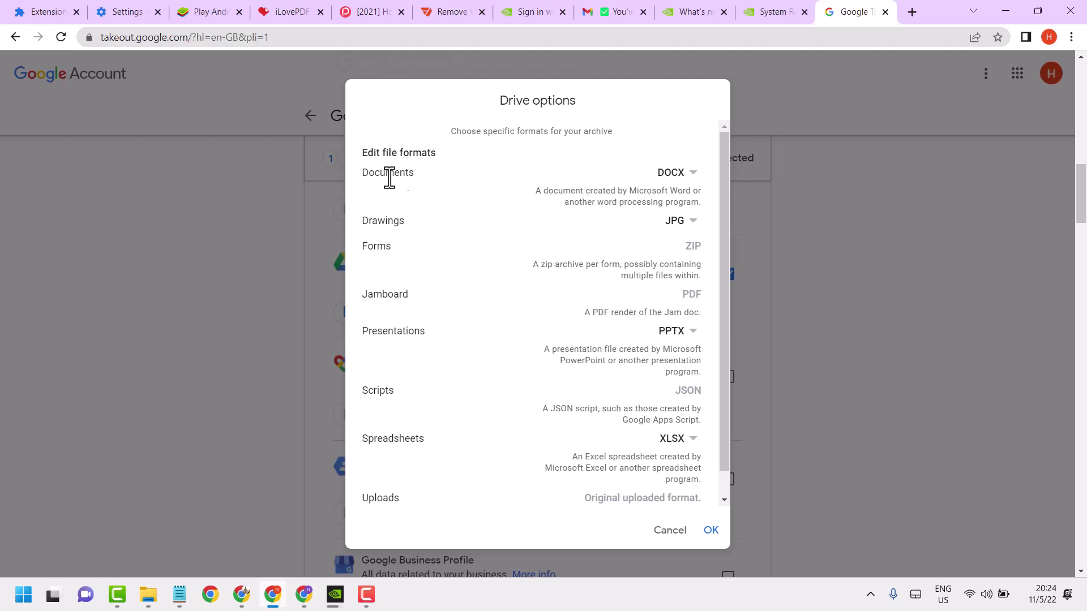
pyautogui.click(687, 177)
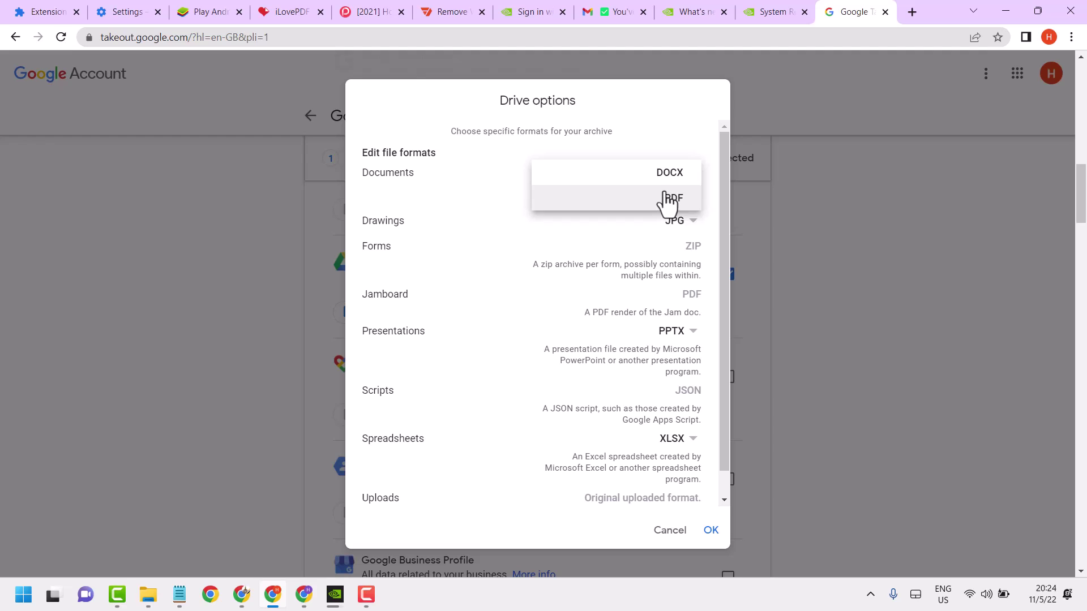
pyautogui.click(447, 209)
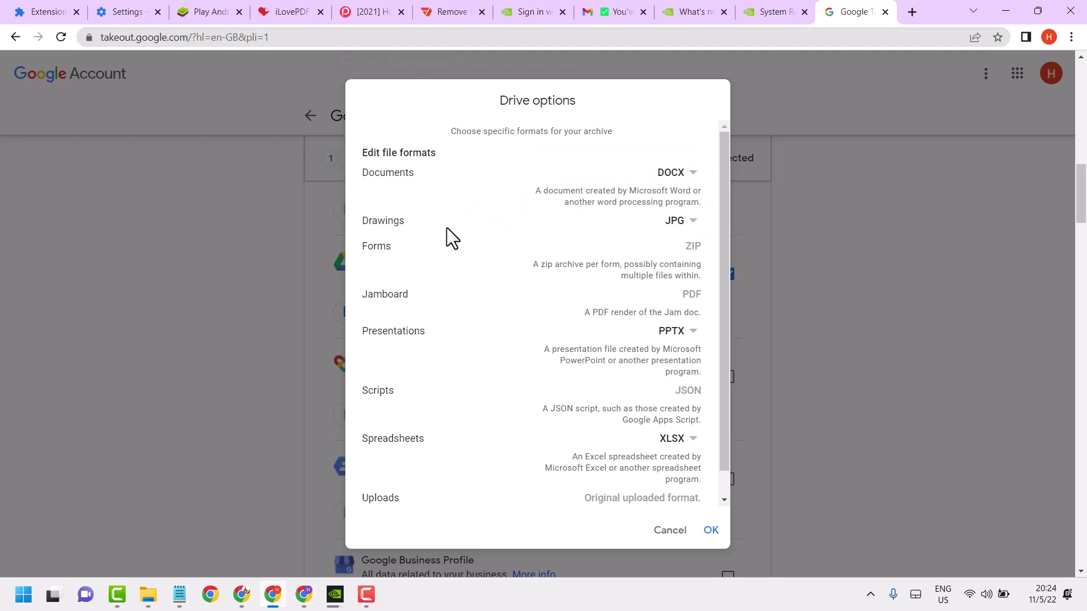
pyautogui.click(691, 229)
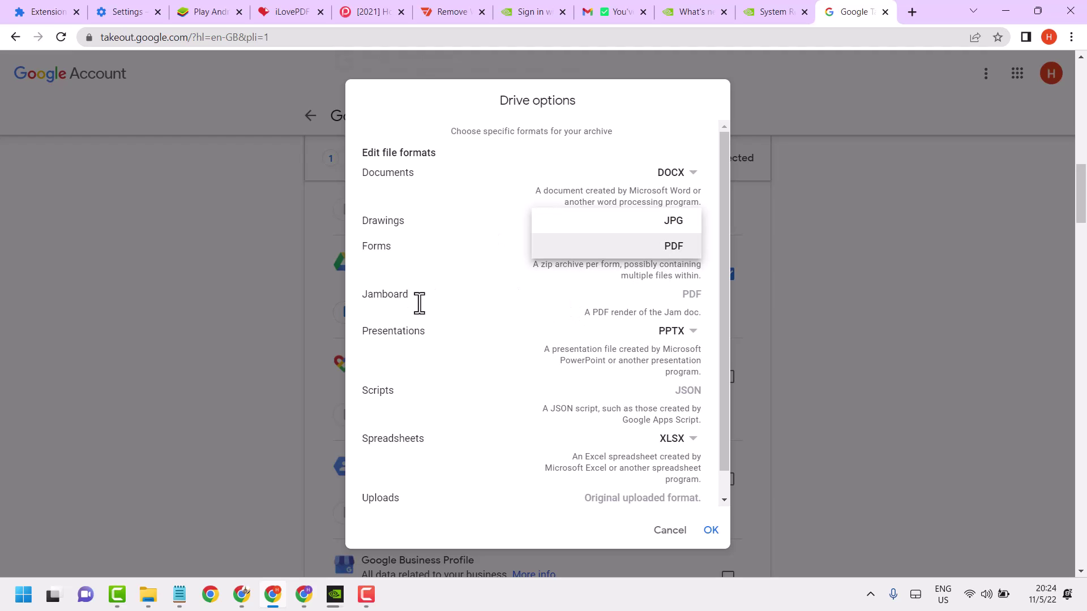
pyautogui.click(434, 310)
pyautogui.scroll(-1, 629, 350)
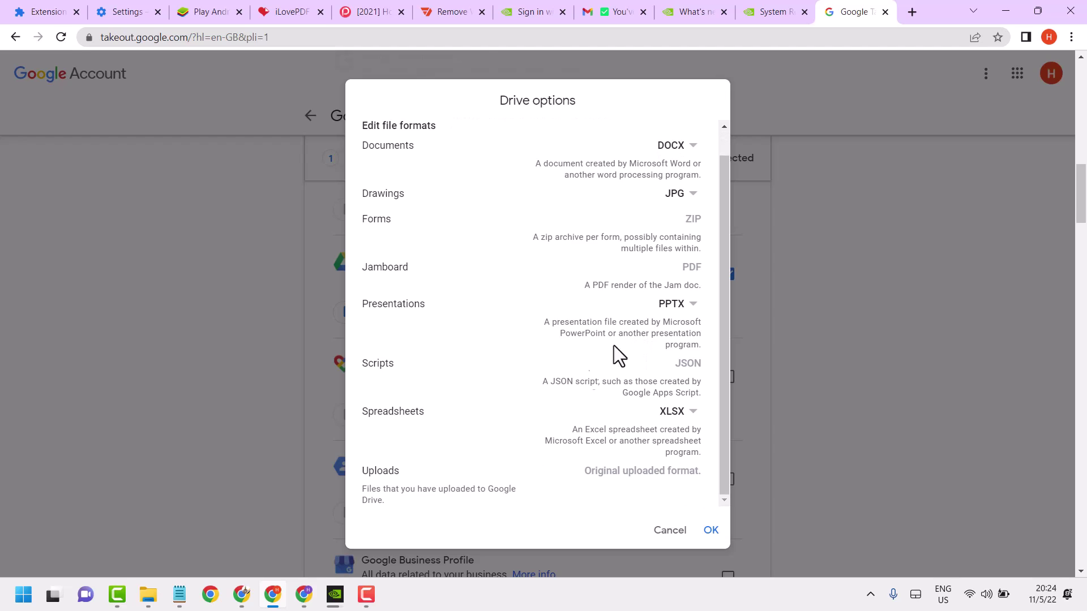
pyautogui.scroll(-4, 484, 343)
pyautogui.scroll(-4, 515, 345)
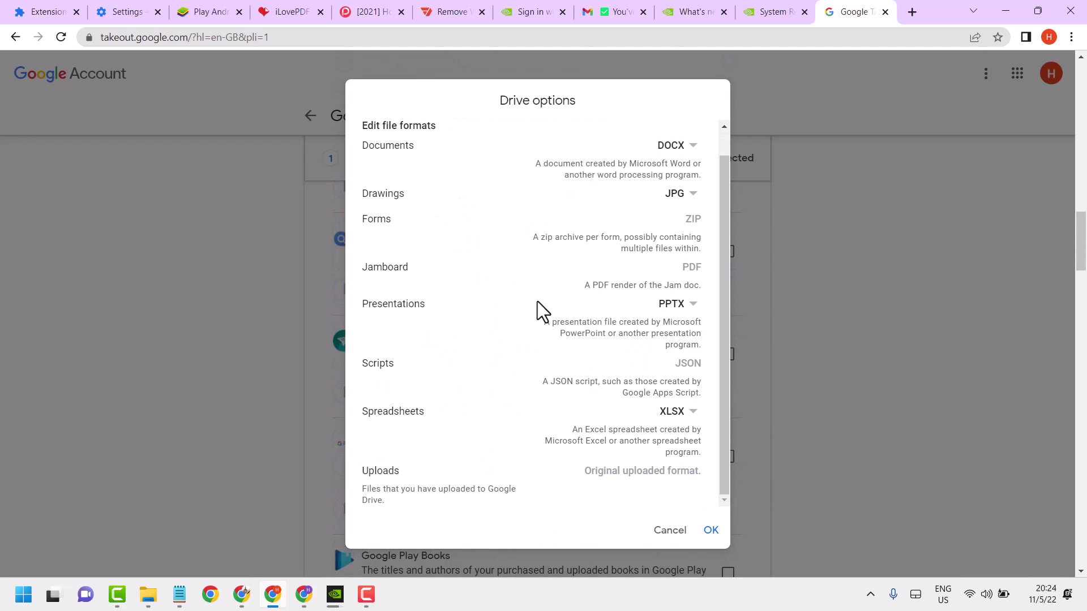
pyautogui.scroll(1, 512, 294)
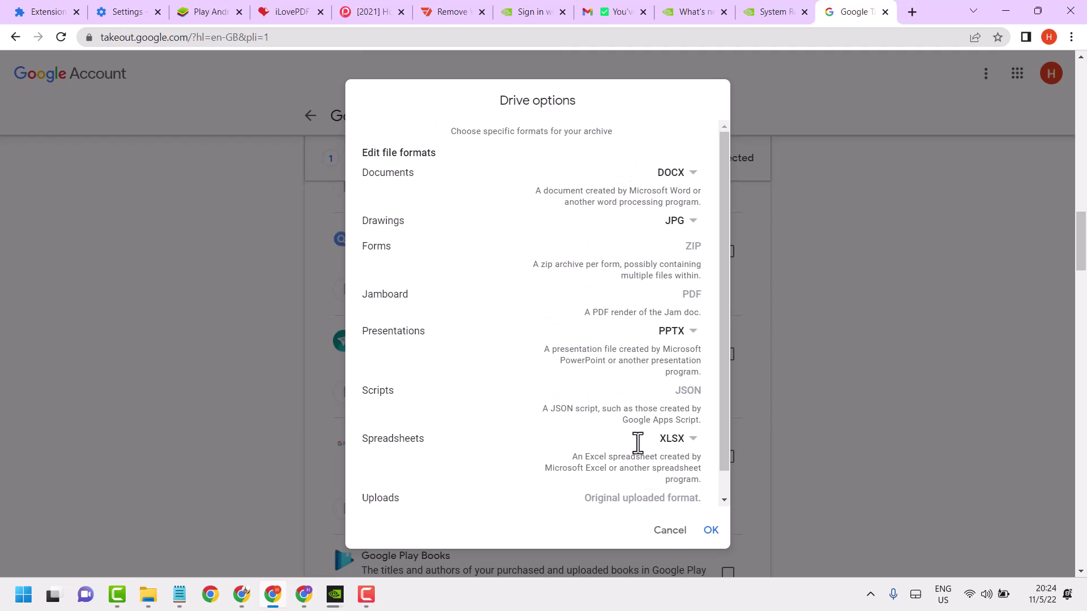
pyautogui.click(668, 530)
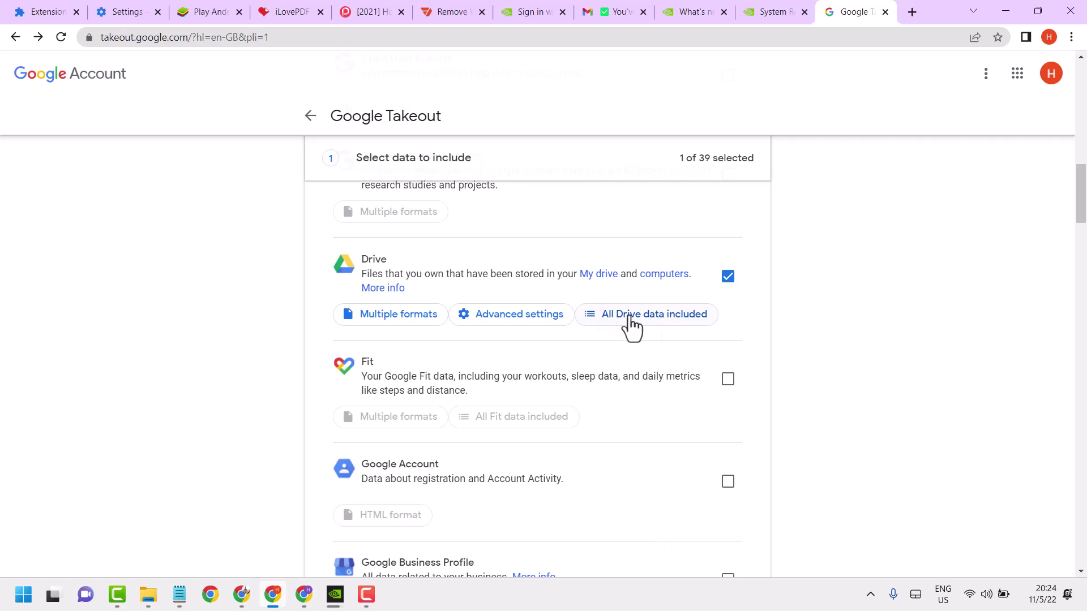
# Proceed from the product selection to the export's file type, frequency and destination settings.
pyautogui.scroll(-10, 668, 428)
pyautogui.scroll(-20, 668, 423)
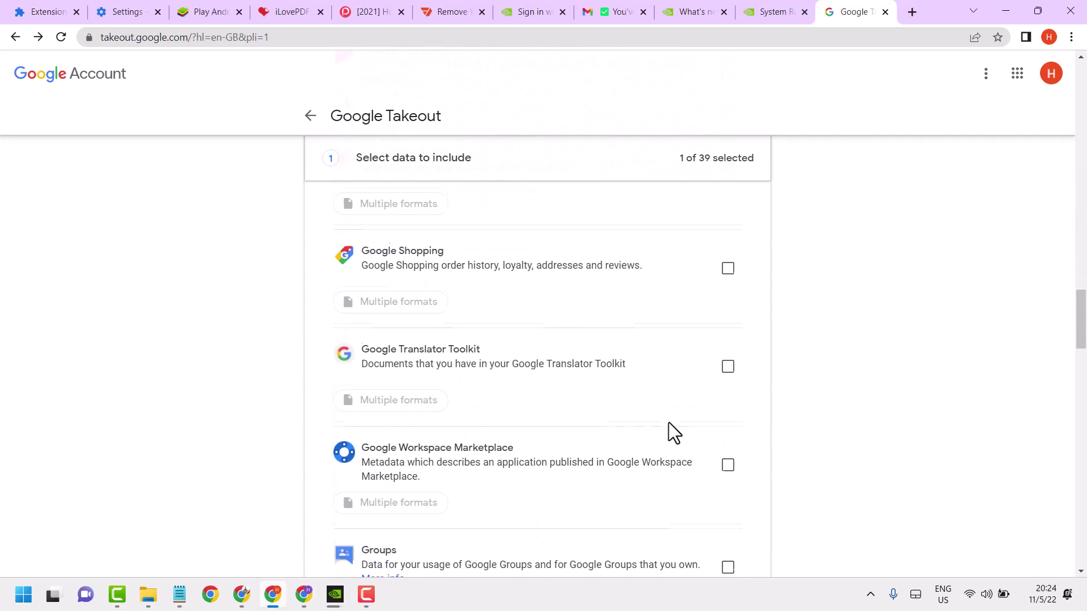
pyautogui.scroll(-8, 674, 420)
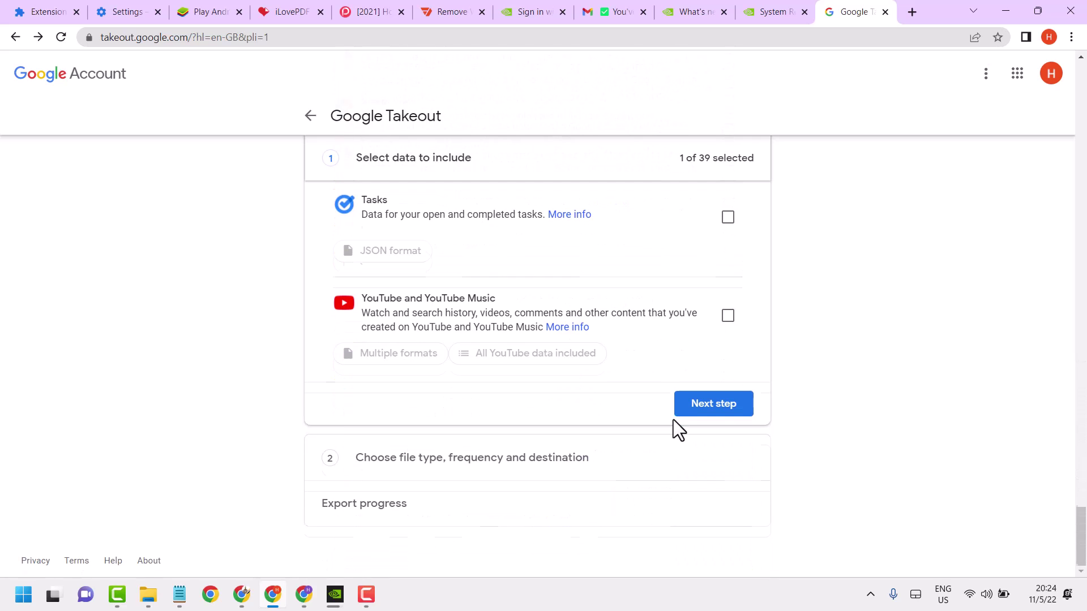
pyautogui.click(717, 409)
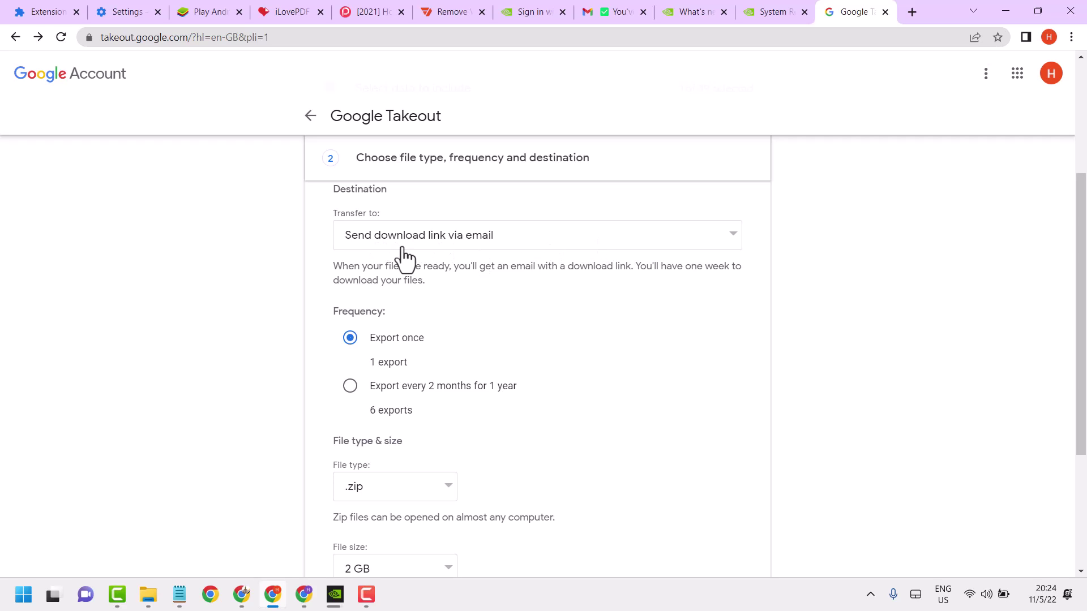
# Examine the available transfer destinations for the export and close the choices without selecting another one.
pyautogui.click(575, 249)
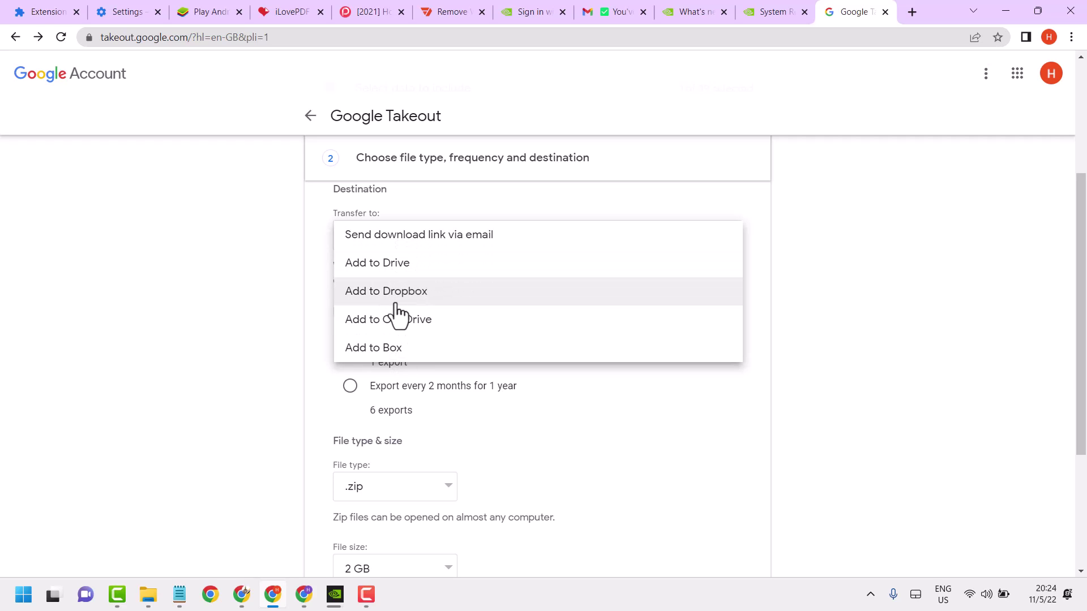
pyautogui.scroll(-2, 453, 368)
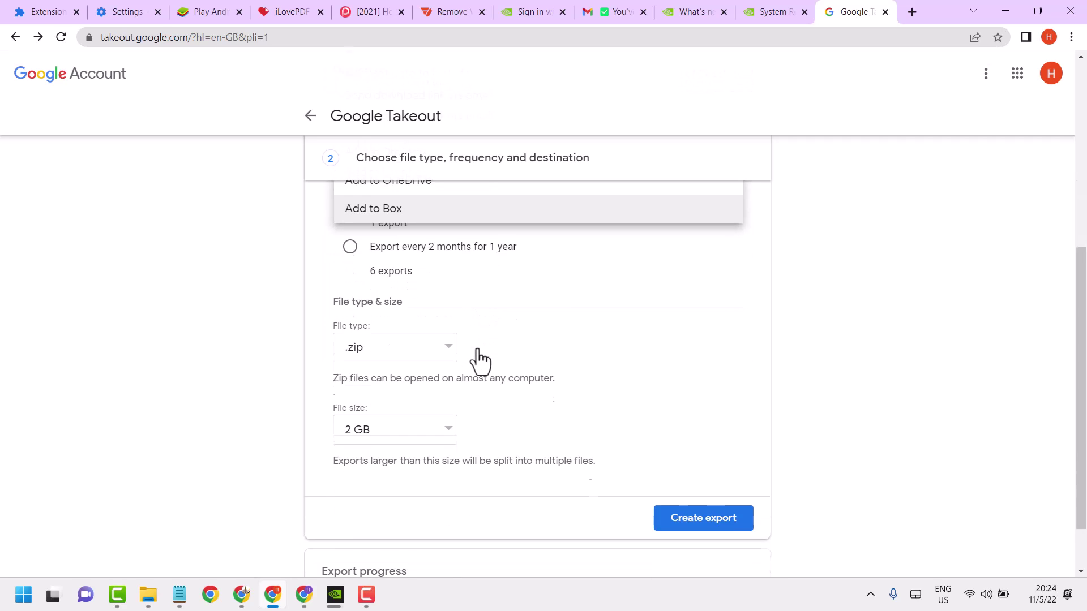
pyautogui.click(256, 308)
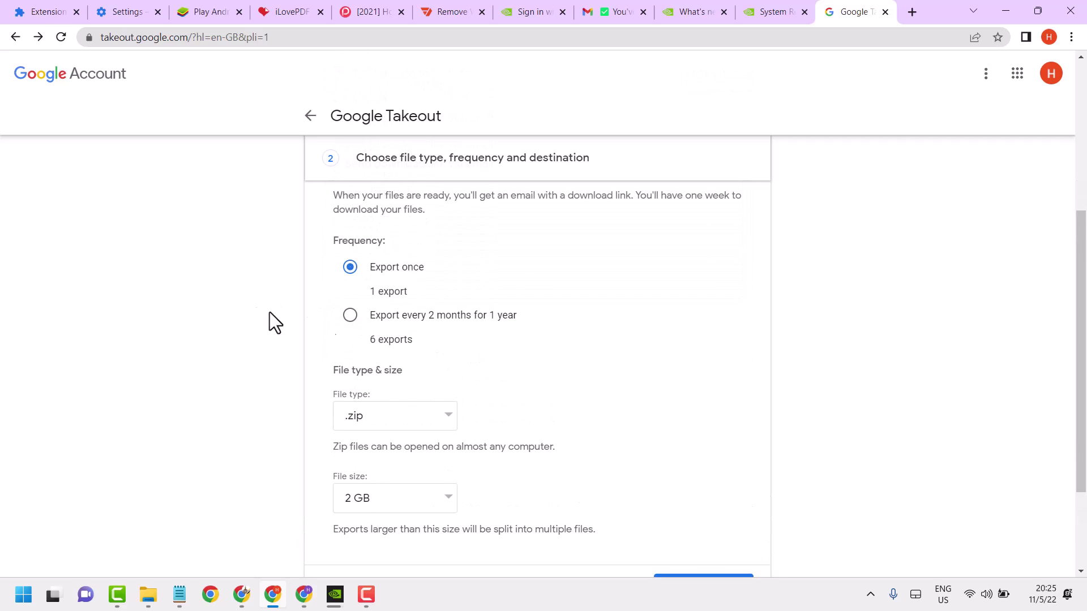
# Choose .zip as the export's file type and set the file size to 50 GB.
pyautogui.scroll(-2, 586, 356)
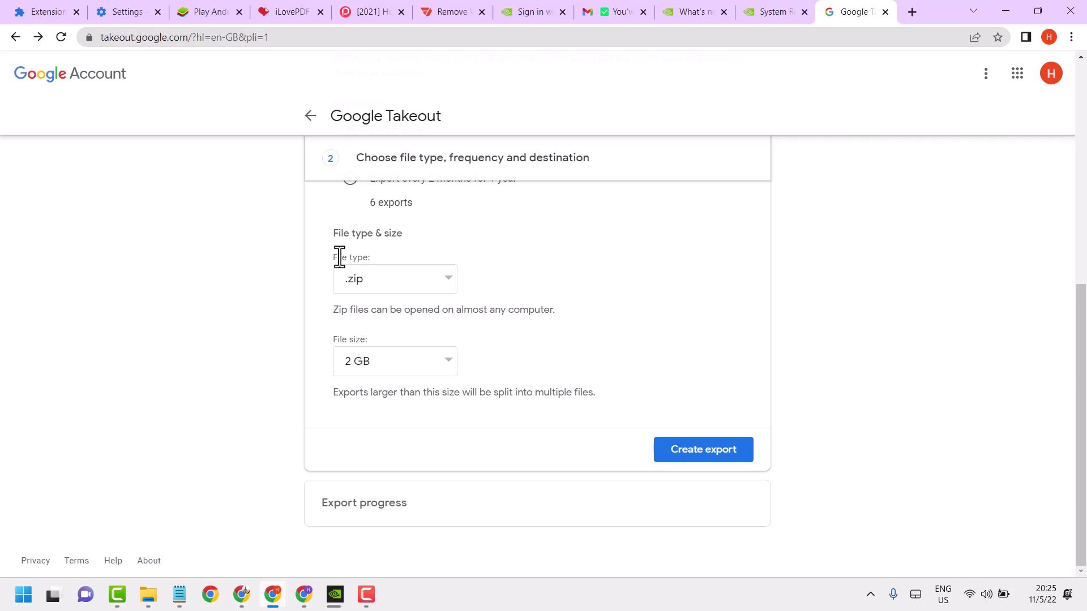
pyautogui.click(443, 284)
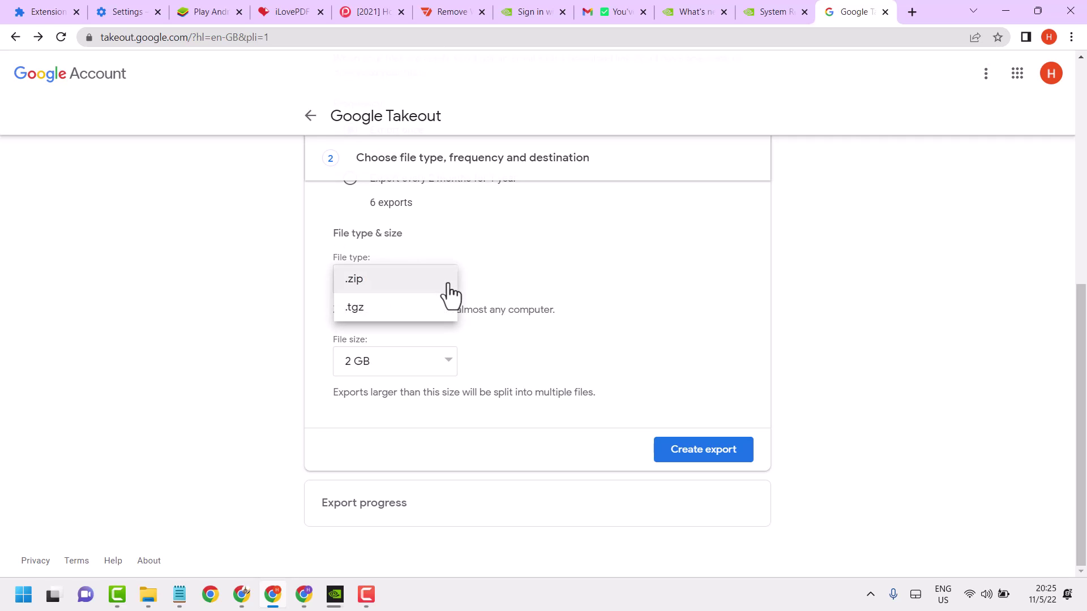
pyautogui.click(407, 283)
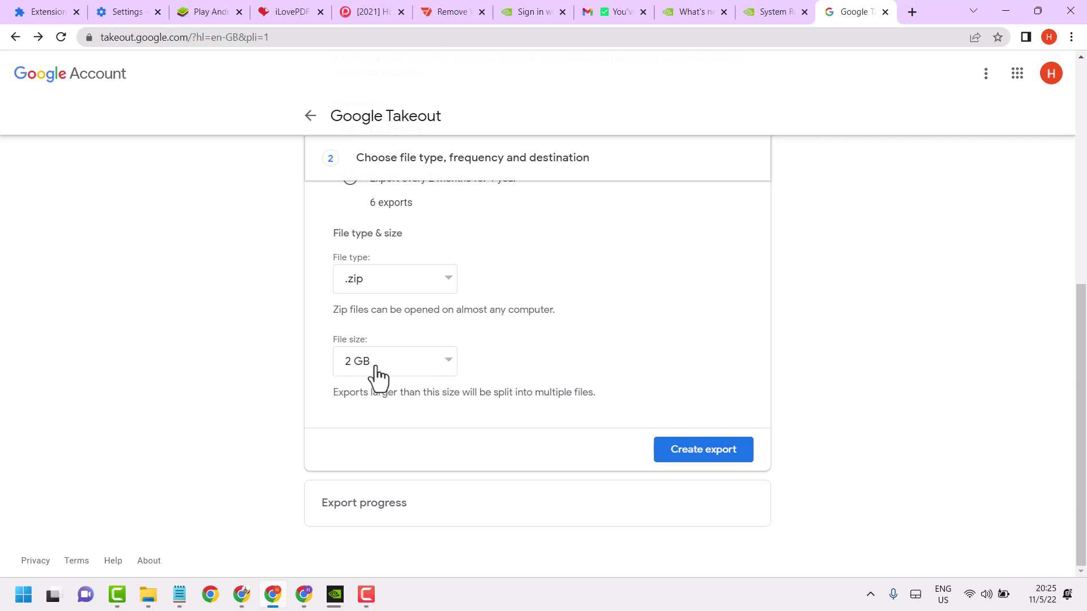
pyautogui.click(441, 368)
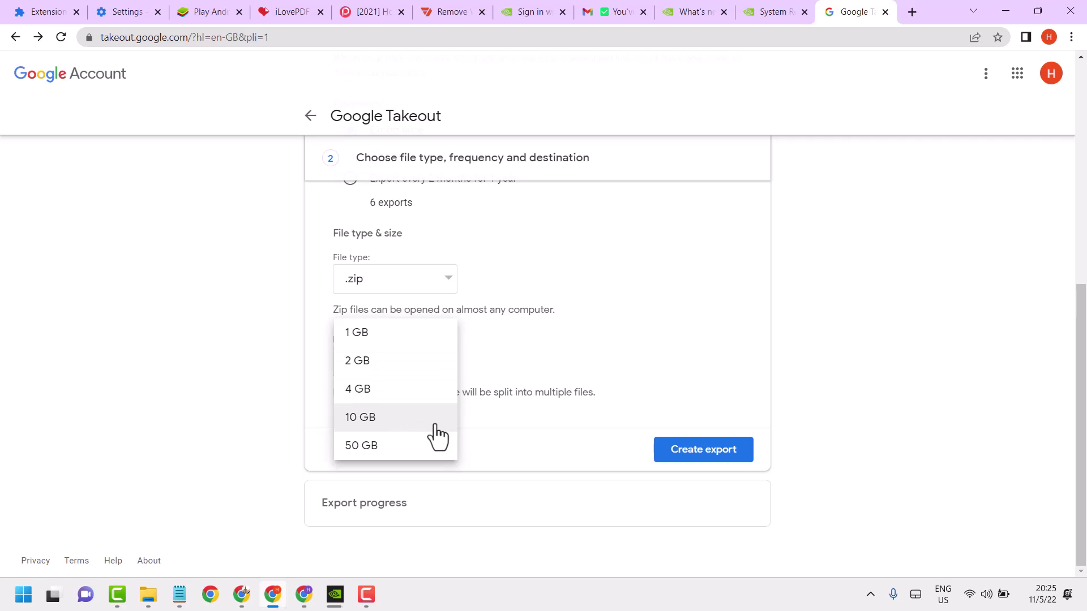
pyautogui.click(401, 447)
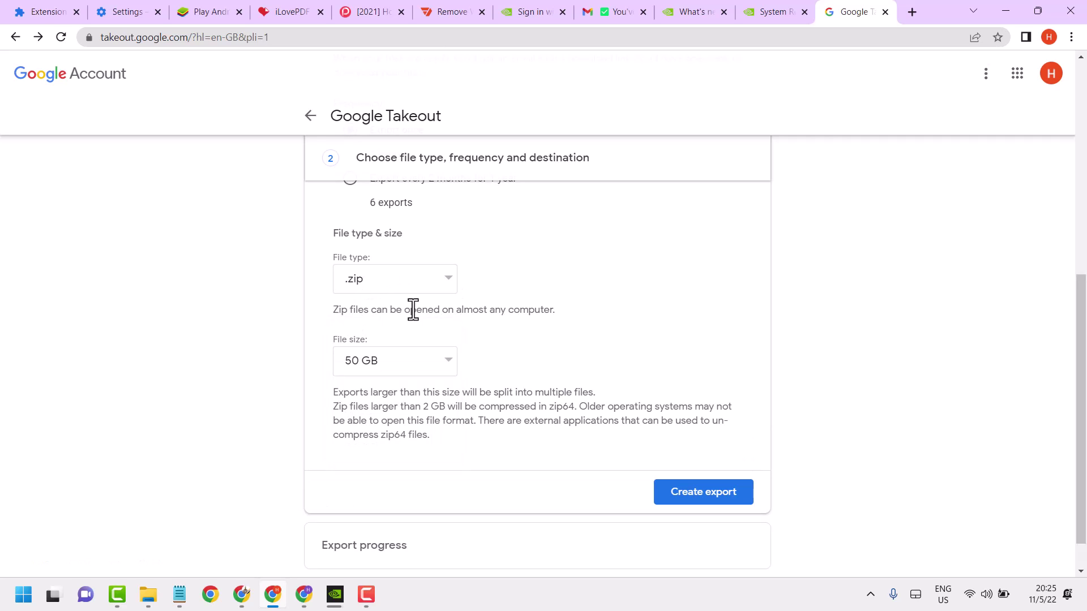
# Set the export's file size to 10 GB and create the Drive export.
pyautogui.scroll(-1, 625, 373)
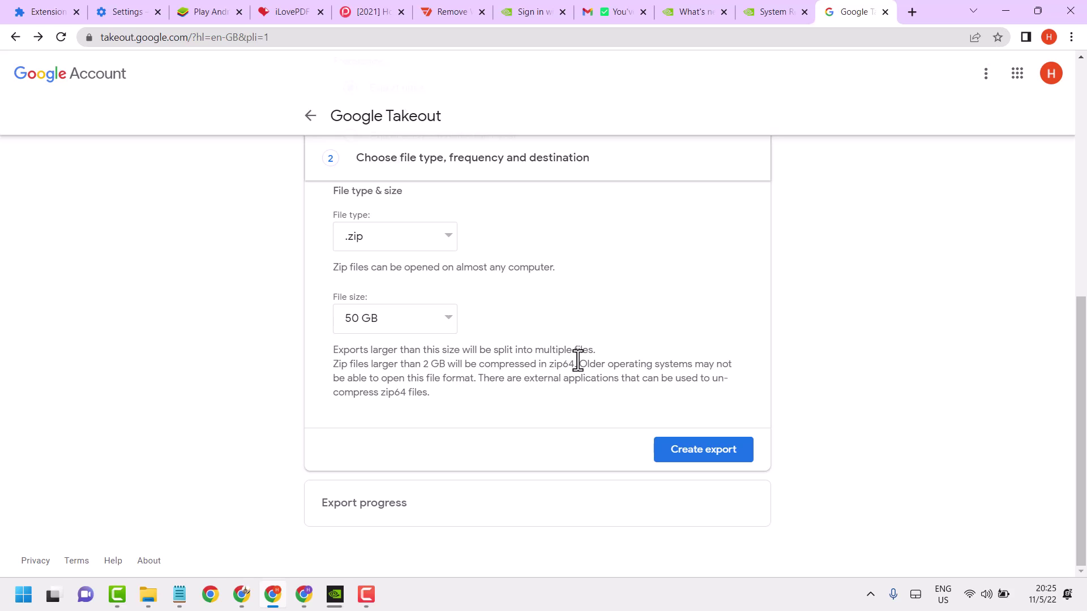
pyautogui.click(419, 327)
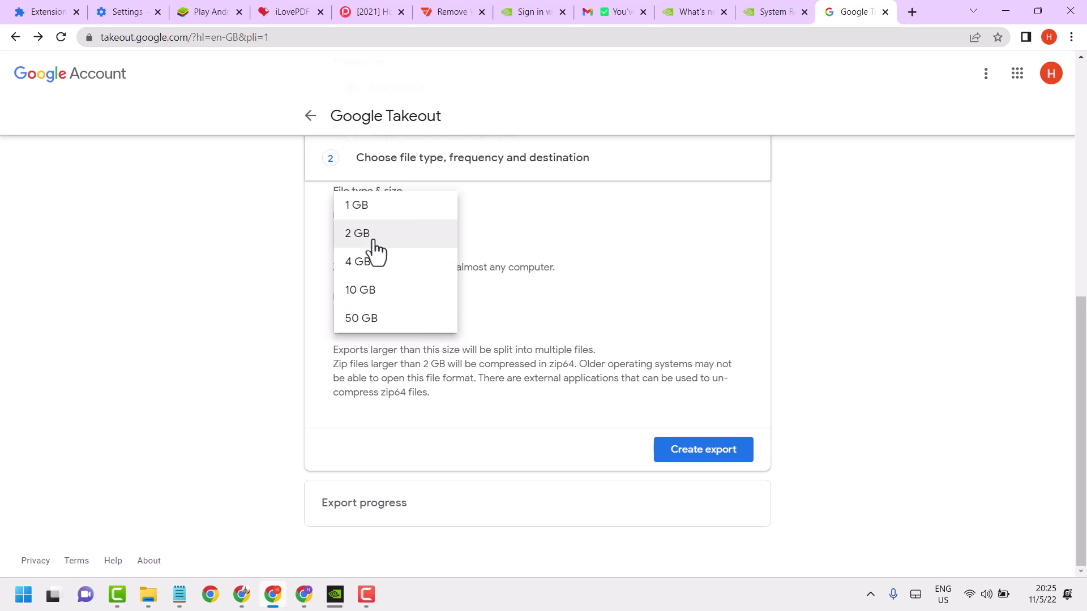
pyautogui.click(375, 293)
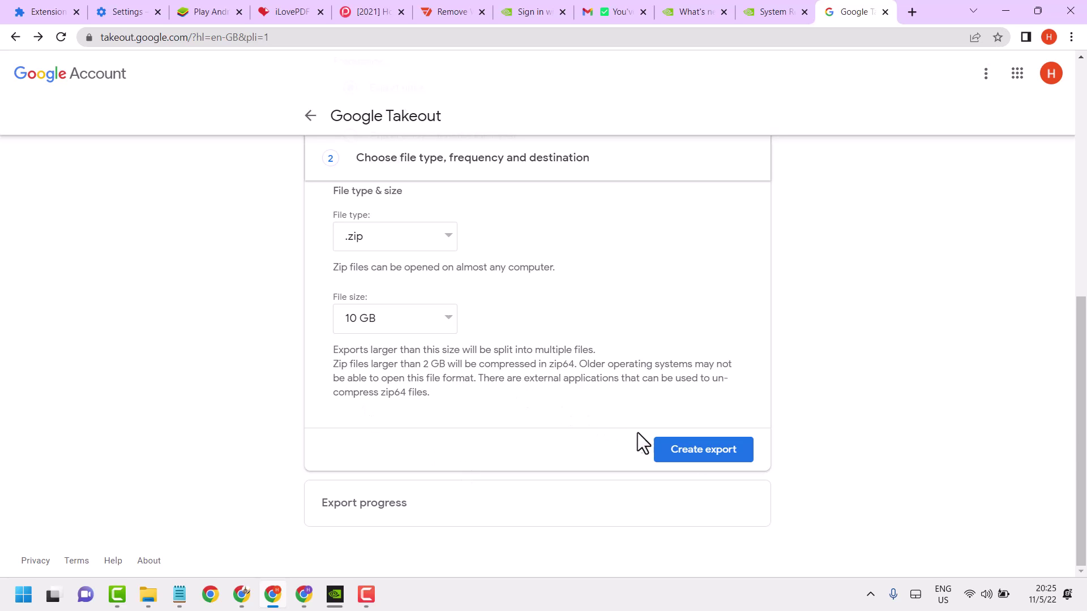
pyautogui.click(690, 457)
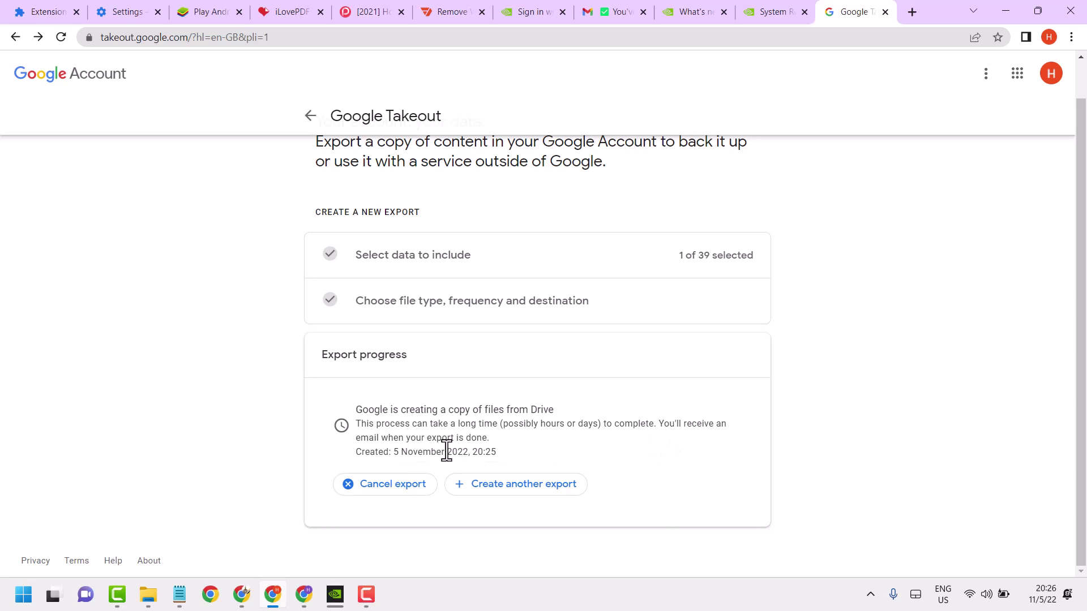
# Return from Takeout to the account's Data and privacy page and locate the section for downloading or deleting data.
pyautogui.scroll(1, 626, 443)
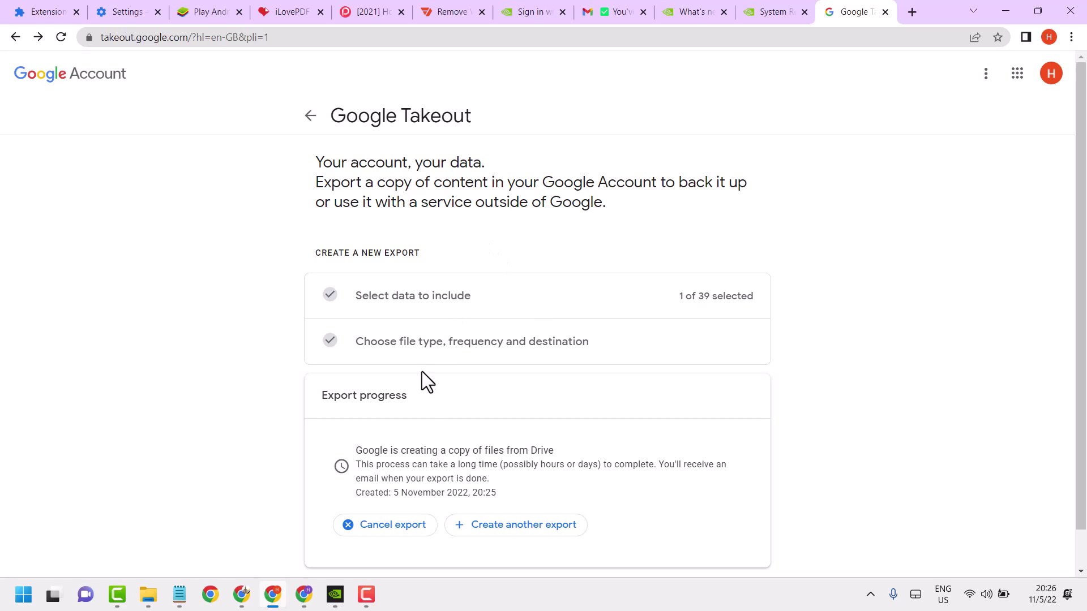
pyautogui.click(303, 122)
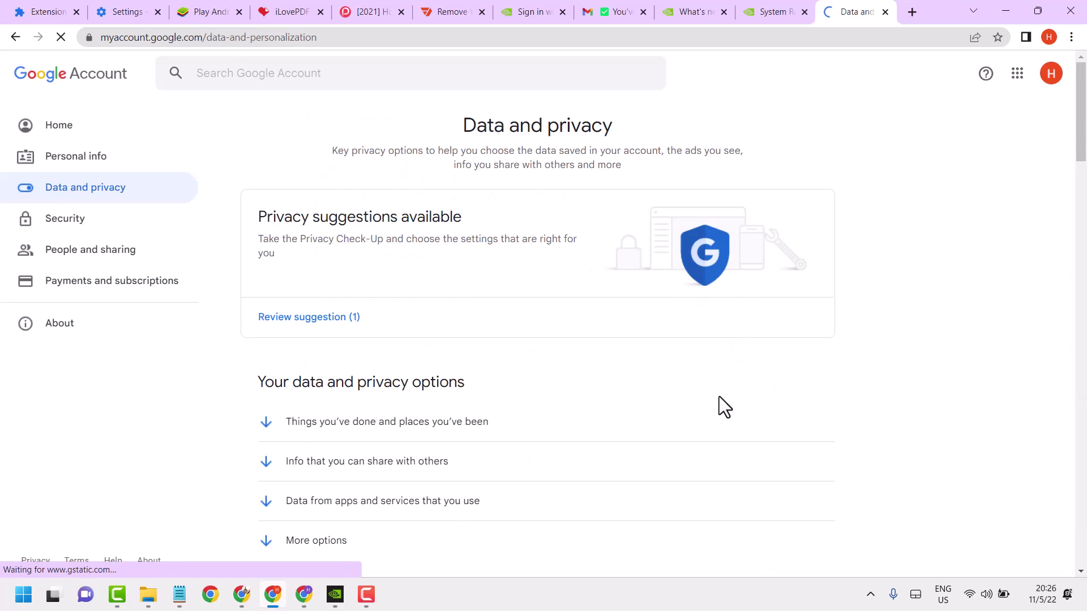
pyautogui.scroll(-3, 622, 375)
pyautogui.scroll(-10, 618, 372)
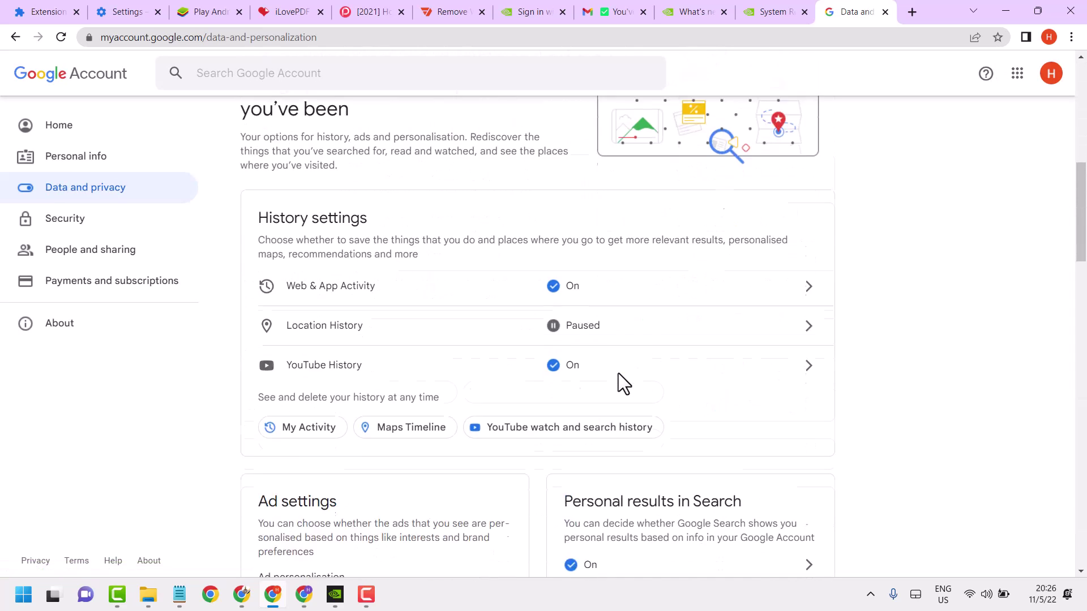
pyautogui.scroll(-9, 618, 373)
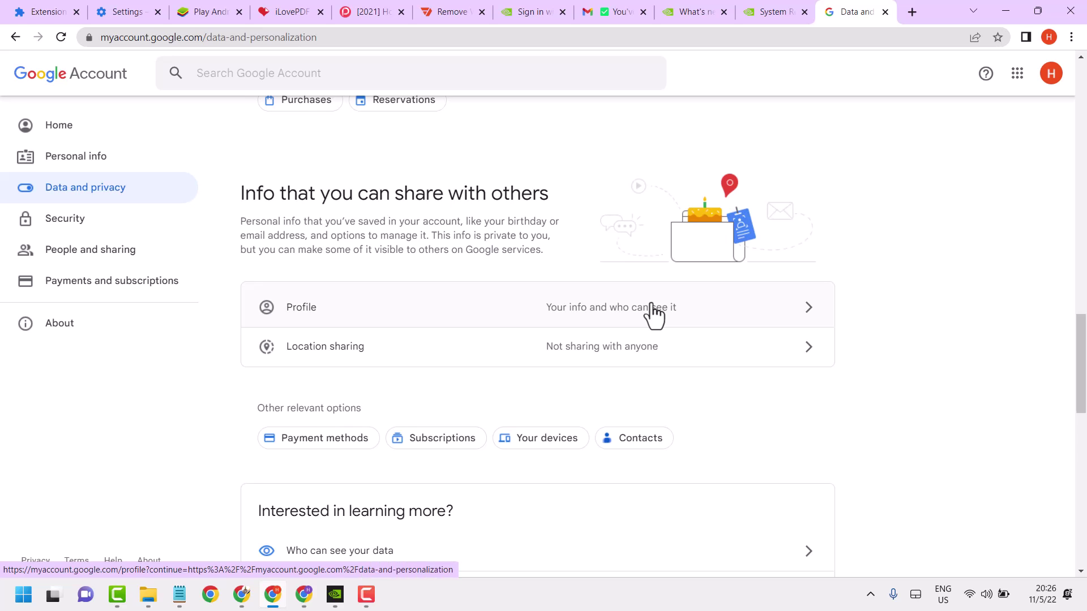
pyautogui.scroll(-10, 654, 314)
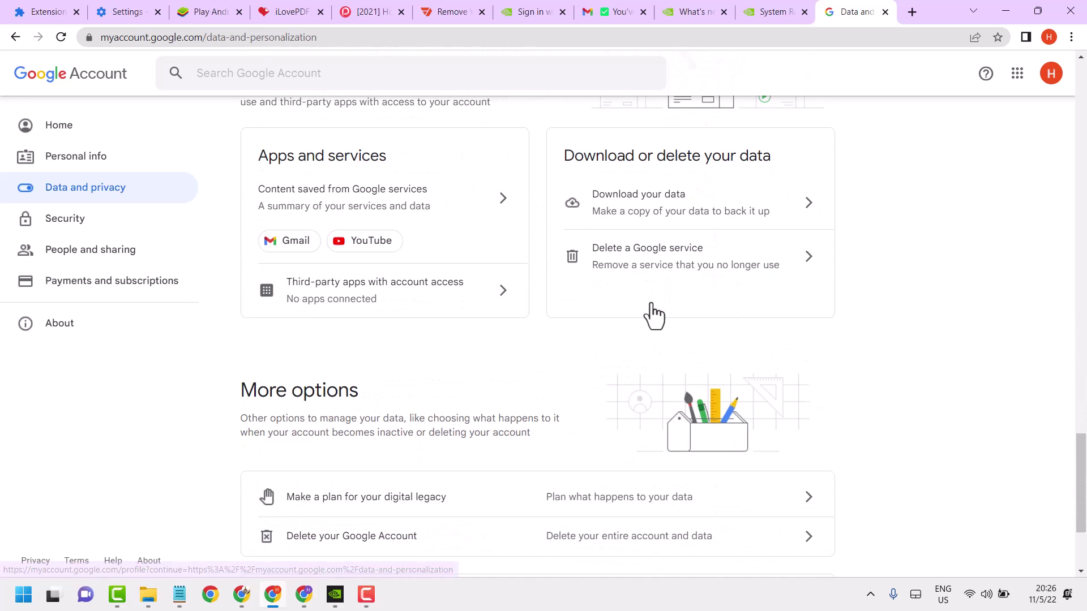